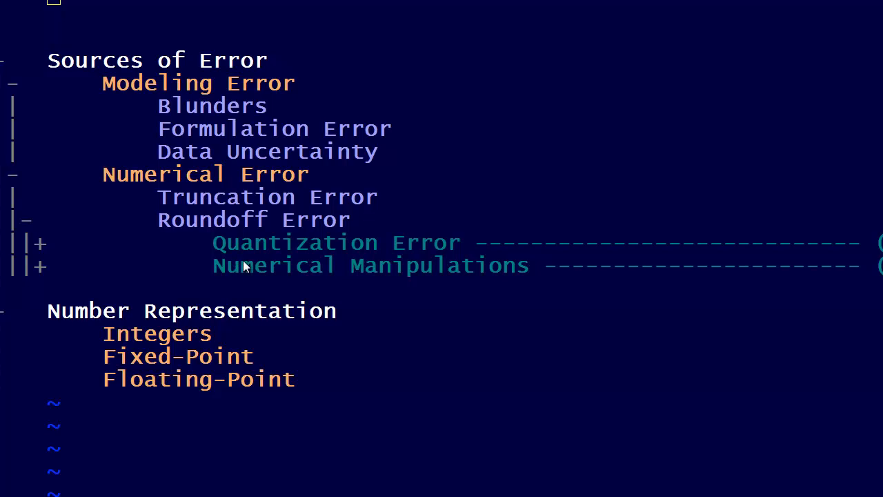
- Select the folded Quantization Error heading and unfold it with zo
left_click(197, 252)
key("j")
- Step through its sub-items, from Finite Numbers Represented down to Interval Increases
key("j")
key("j")
key("j")
key("k")
key("k")
key("k")
key("k")
key("z")
key("o")
key("j")
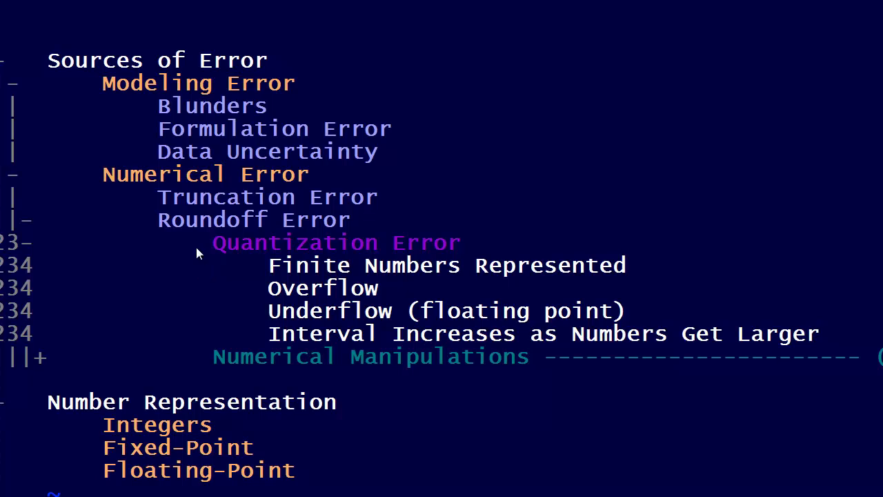
key("l")
key("l")
key("j")
key("j")
key("j")
key("k")
key("j")
key("l")
key("l")
key("l")
key("l")
key("l")
key("l")
key("l")
key("l")
key("l")
key("l")
key("l")
key("l")
key("l")
key("l")
key("l")
key("l")
key("l")
key("l")
key("l")
key("l")
key("l")
key("l")
- Add a '(floating point)' line under Interval Increases, then return to Numerical Manipulations
type("o")
type("(")
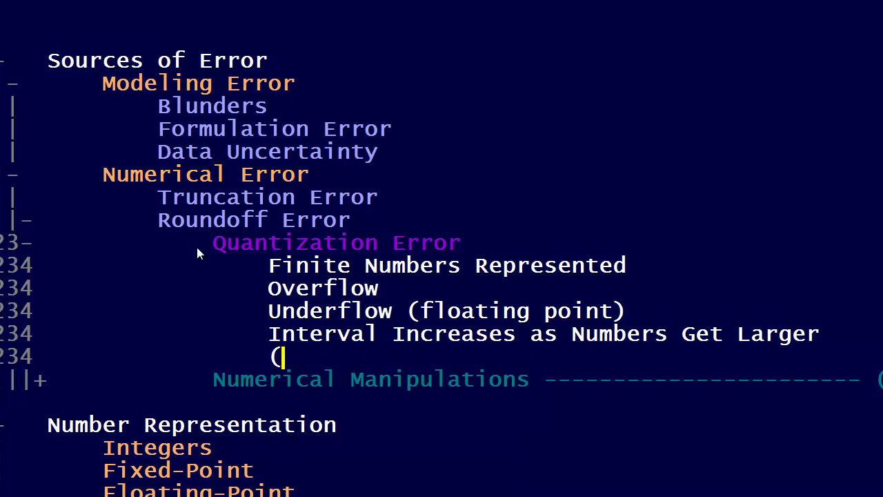
type("floating point)")
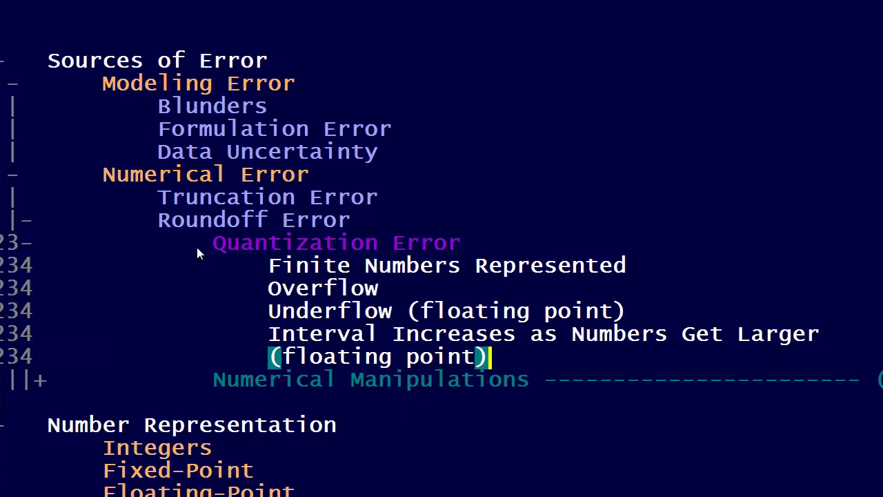
key("Escape")
key("k")
key("k")
key("k")
key("k")
key("j")
key("j")
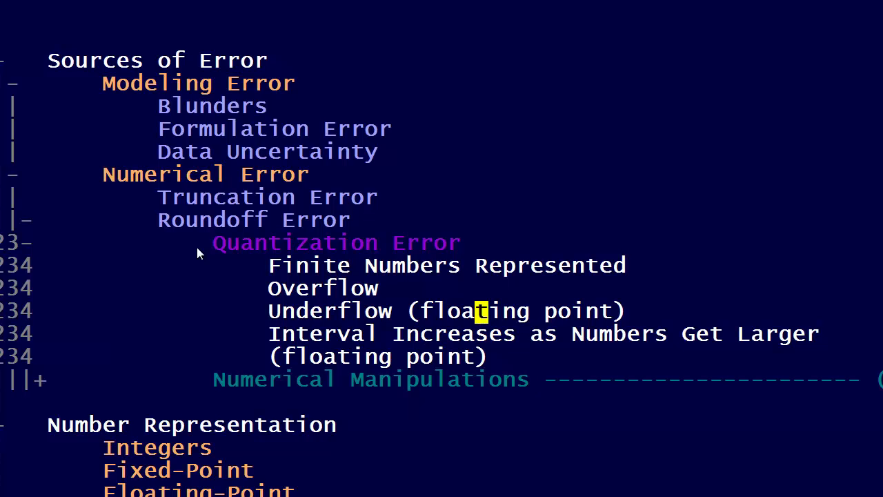
key("j")
key("j")
key("j")
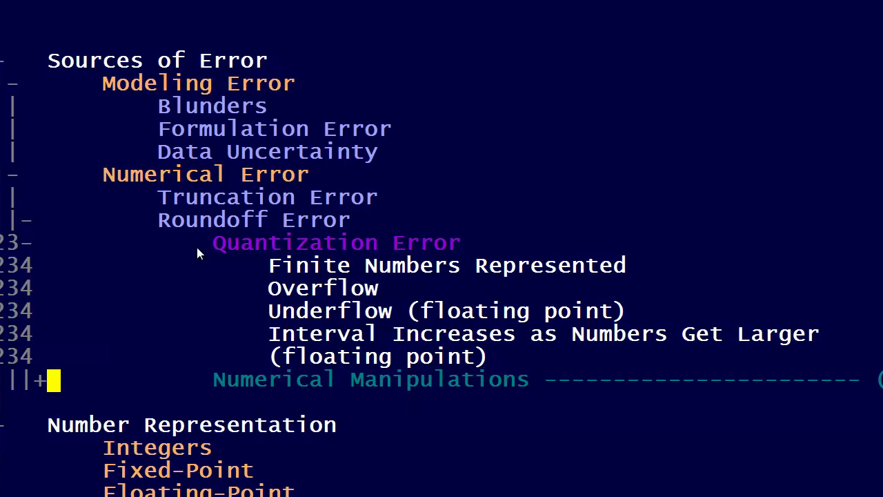
key("k")
key("k")
key("k")
key("k")
key("k")
key("k")
key("k")
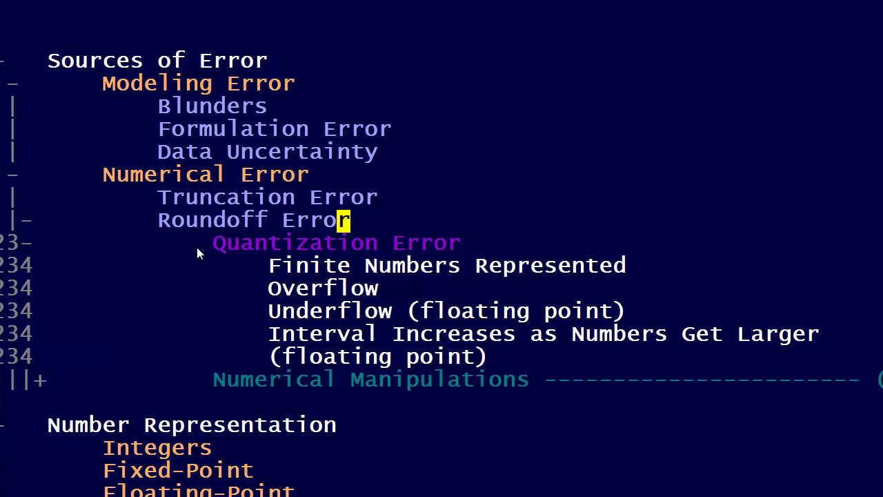
key("j")
key("j")
key("j")
key("j")
key("j")
key("j")
key("j")
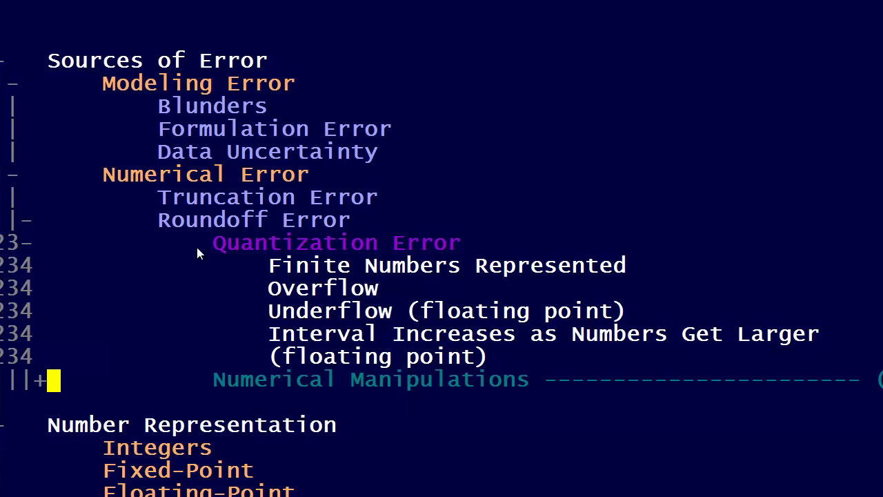
- Unfold Numerical Manipulations and browse its sub-items down to Common Aritmetic Operations
key("z")
key("o")
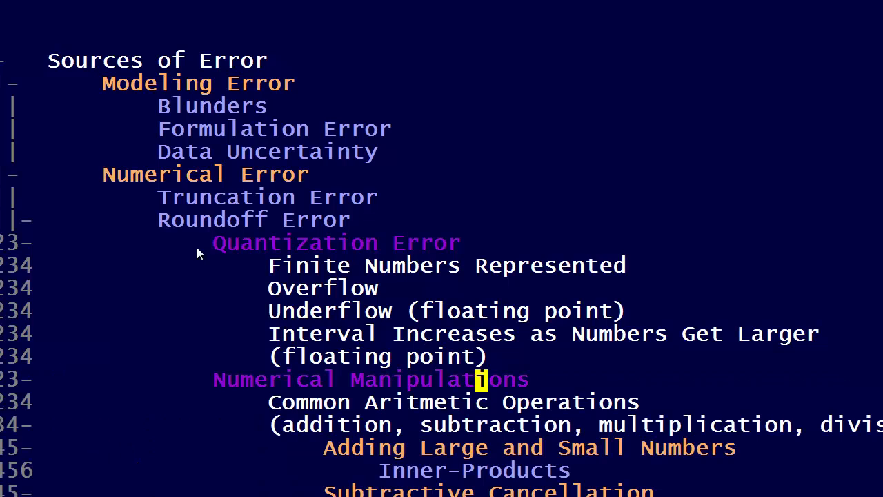
key("j")
key("j")
key("j")
key("j")
key("j")
key("j")
key("j")
key("j")
key("j")
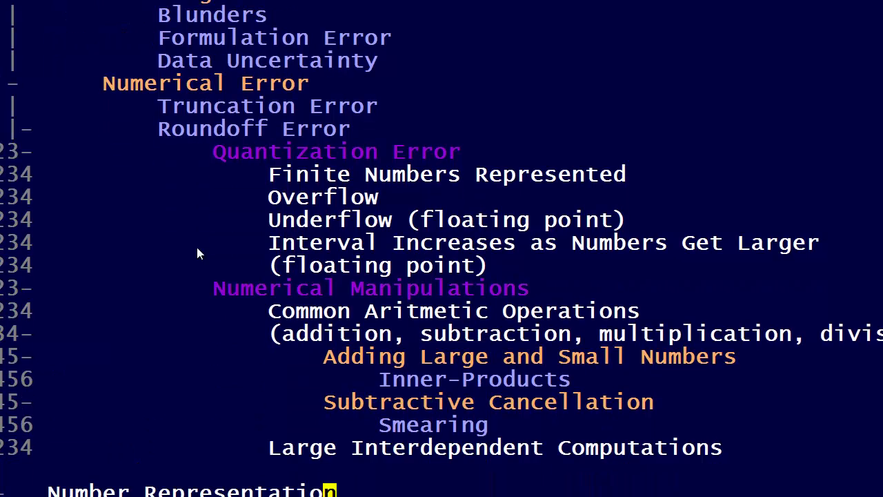
key("j")
key("k")
key("k")
key("k")
key("k")
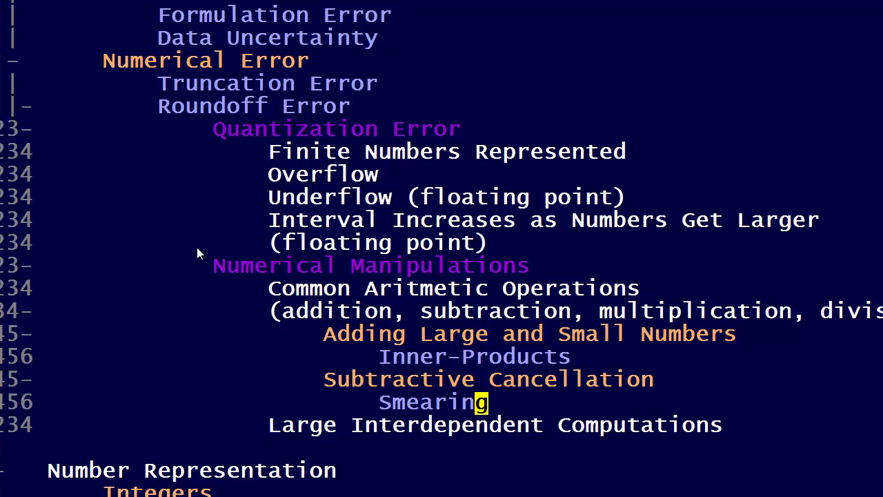
key("k")
key("k")
key("k")
key("k")
key("k")
key("k")
key("j")
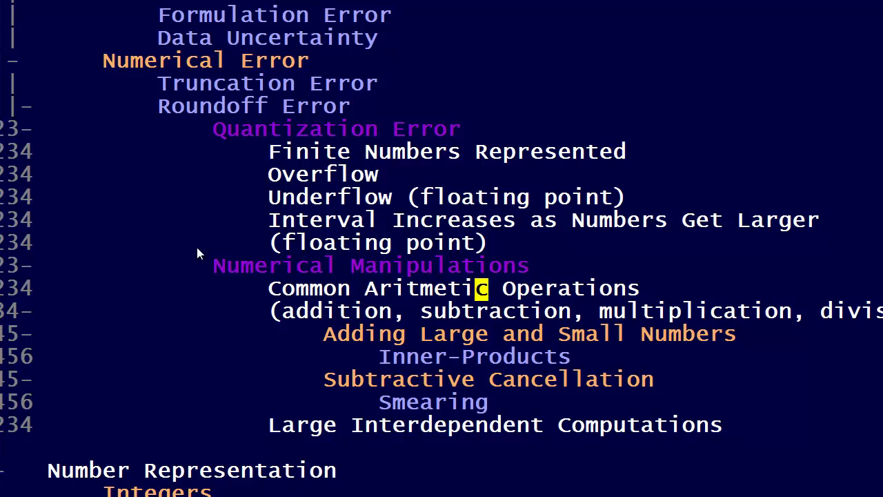
- Break the operations parenthetical so 'multiplication, division)' continues on its own line
key("j")
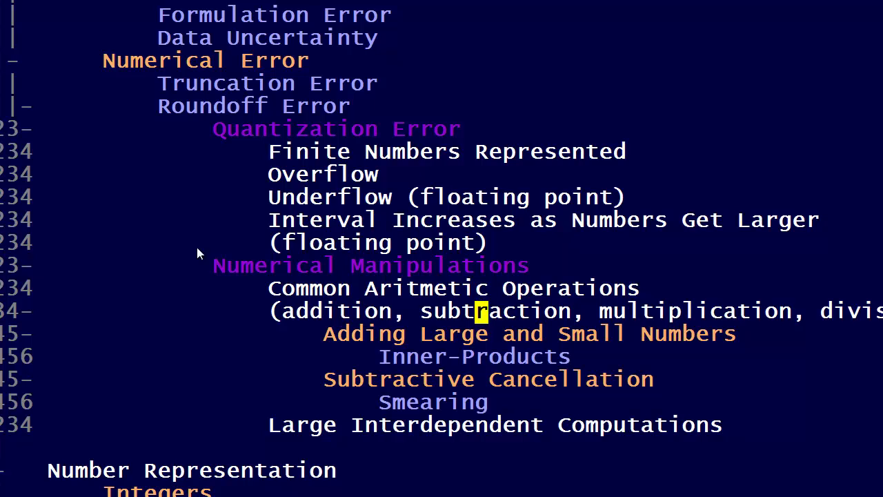
key("l")
key("l")
key("l")
key("l")
key("l")
key("l")
key("l")
key("l")
key("l")
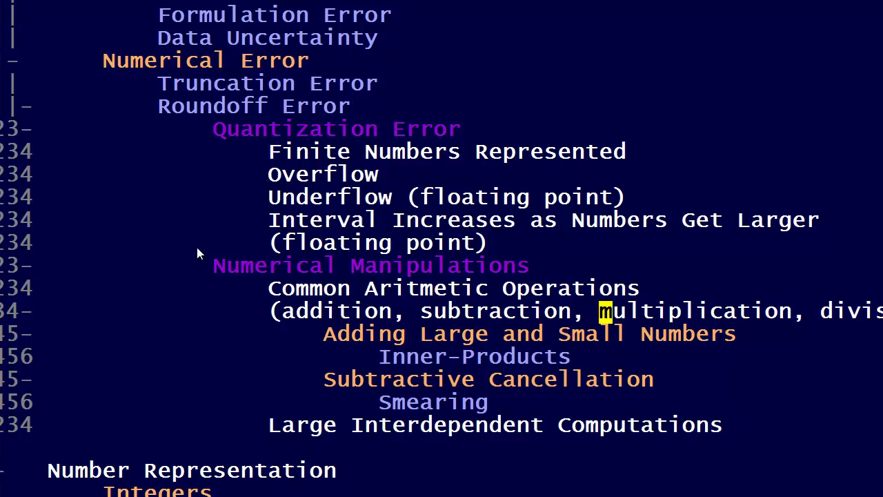
key("i")
key("Return")
key("Escape")
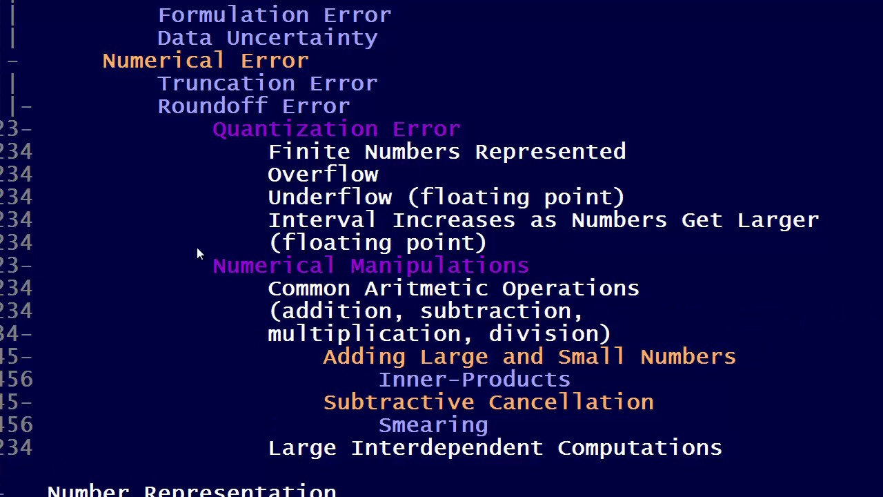
key("k")
key("k")
key("j")
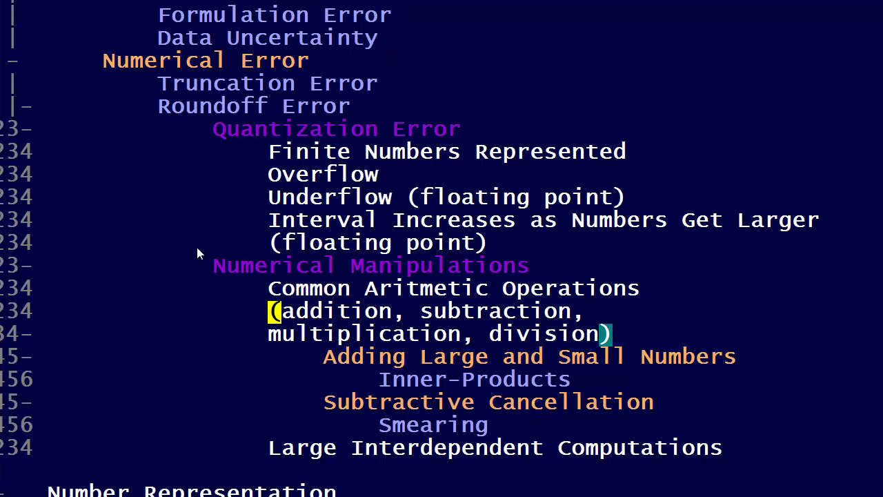
key("j")
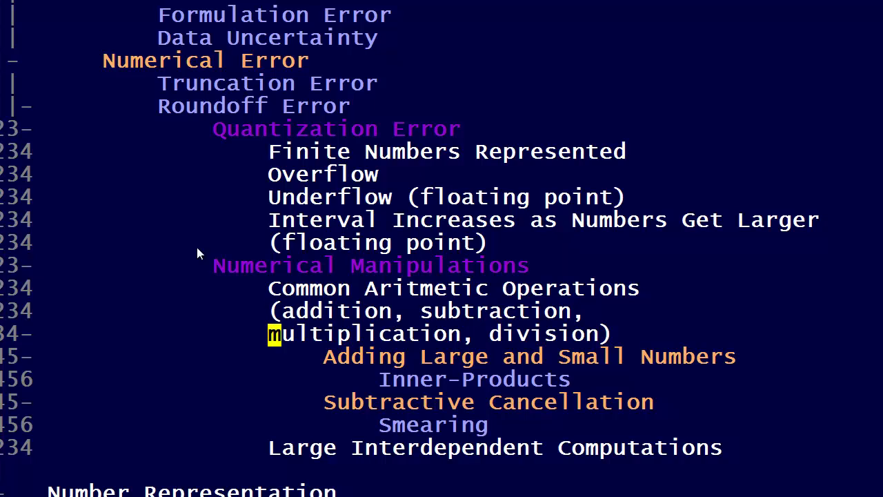
key("j")
key("l")
key("l")
key("l")
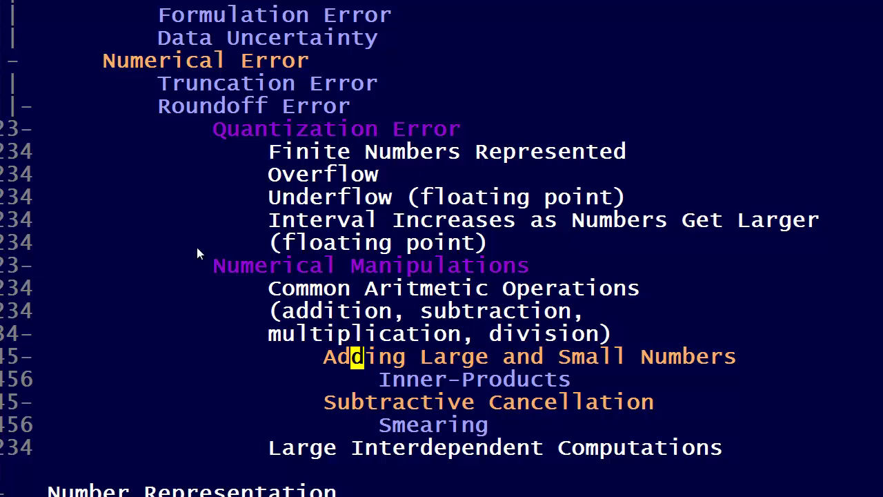
key("j")
key("l")
key("l")
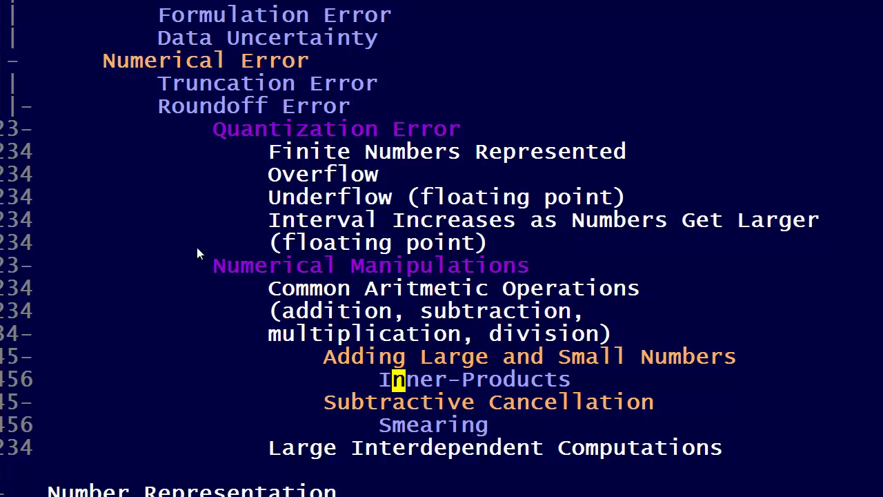
key("j")
key("j")
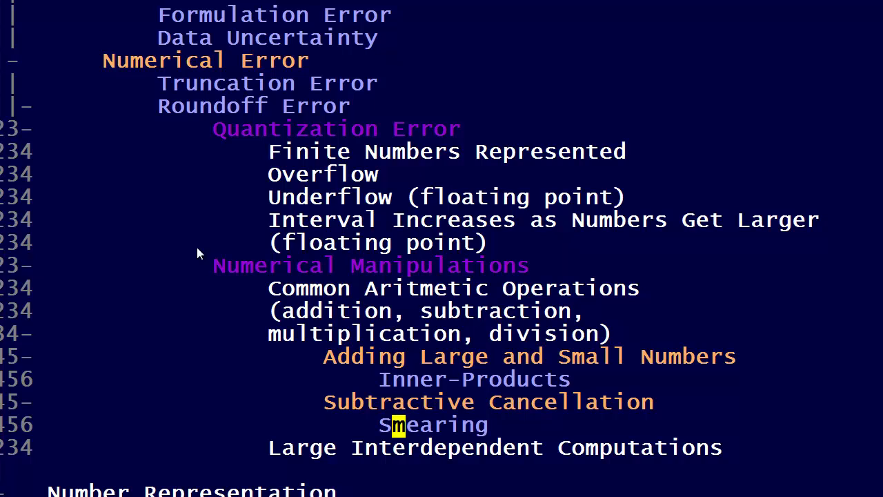
key("l")
key("l")
key("l")
key("l")
key("l")
key("l")
key("Up")
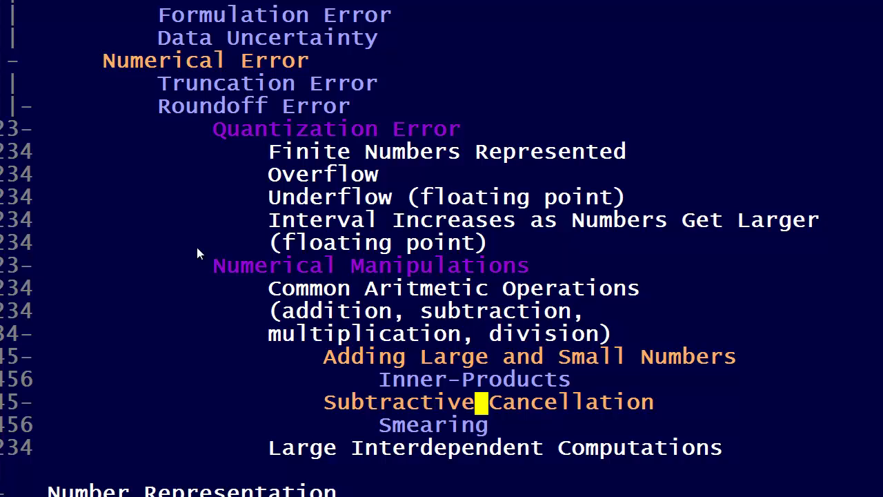